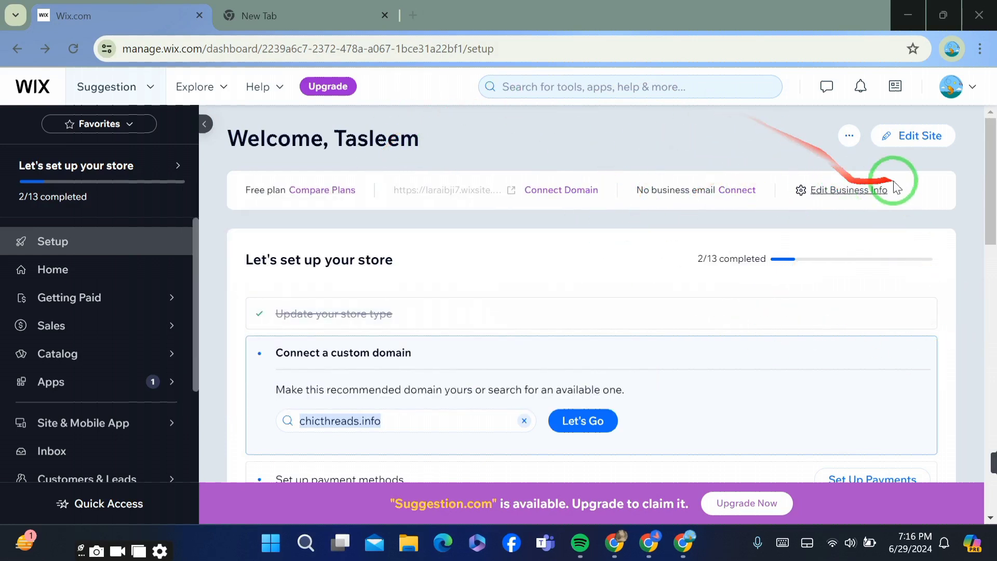
# Open the site in the Wix Editor from the dashboard's Edit Site button
pyautogui.click(922, 135)
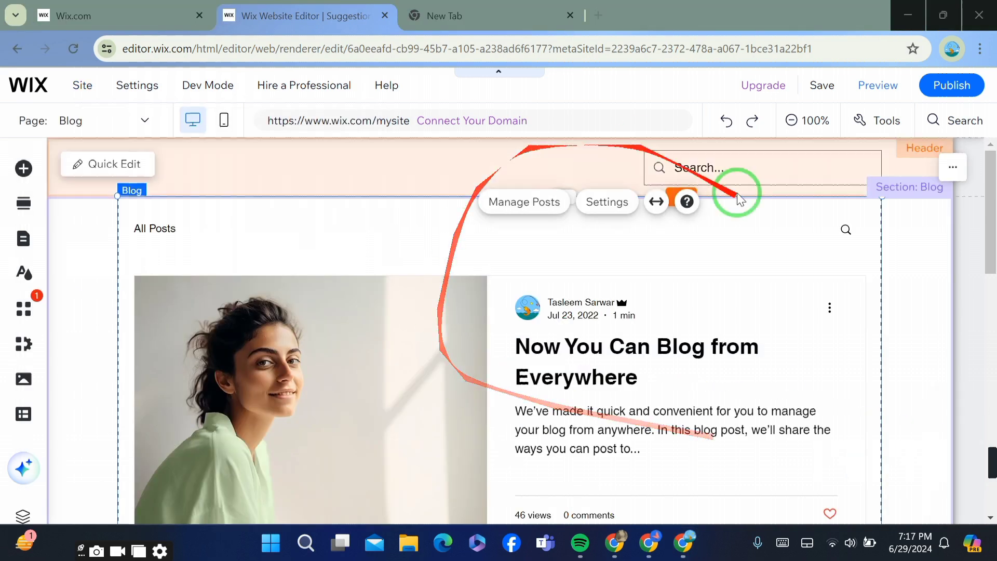
# Drag the blog post feed up and right, partly past the gridlines
pyautogui.click(668, 251)
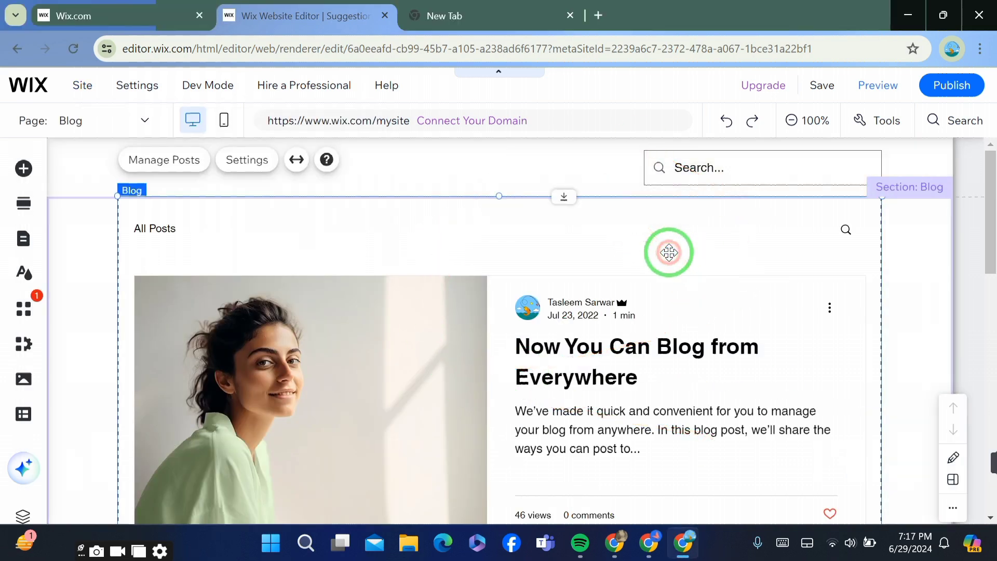
pyautogui.click(637, 292)
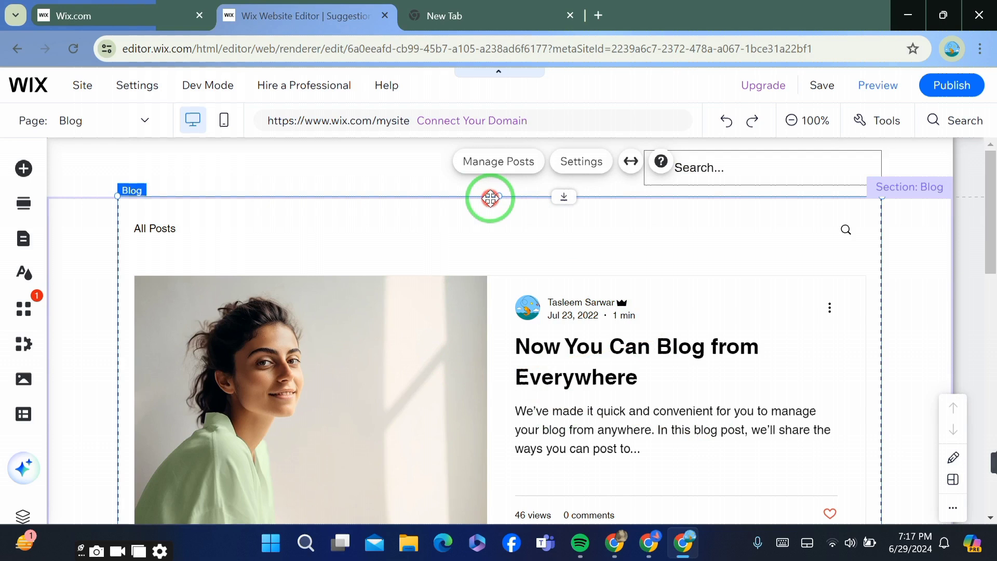
pyautogui.click(428, 174)
pyautogui.moveTo(484, 265); pyautogui.dragTo(650, 194)
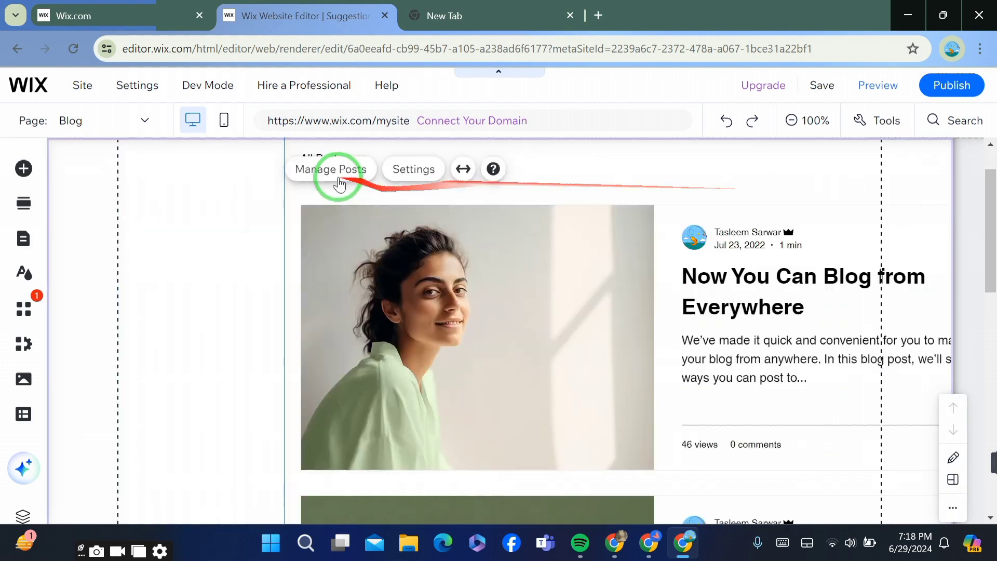
# Open the blog feed's Design > Posts settings with title and description styles
pyautogui.click(386, 172)
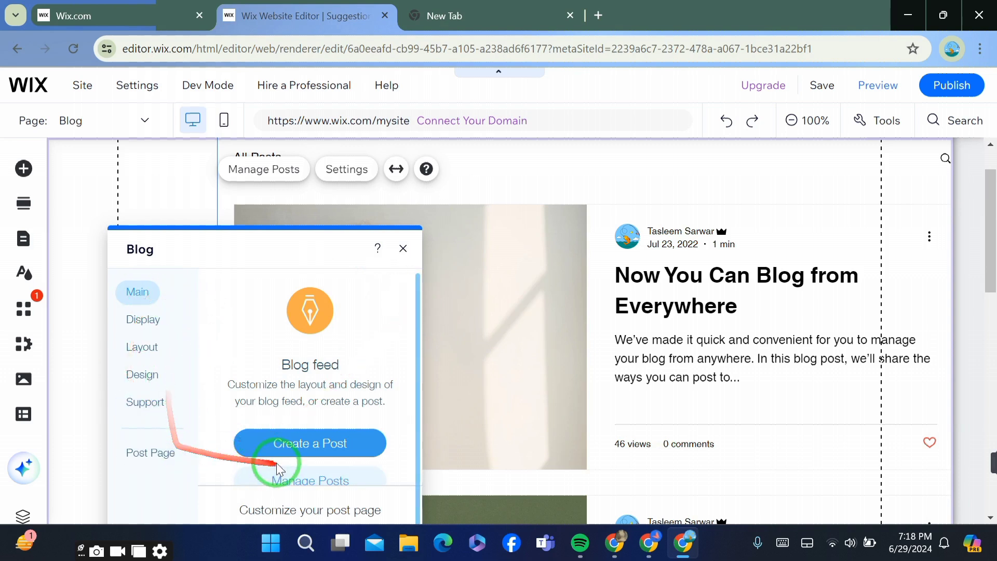
pyautogui.click(142, 374)
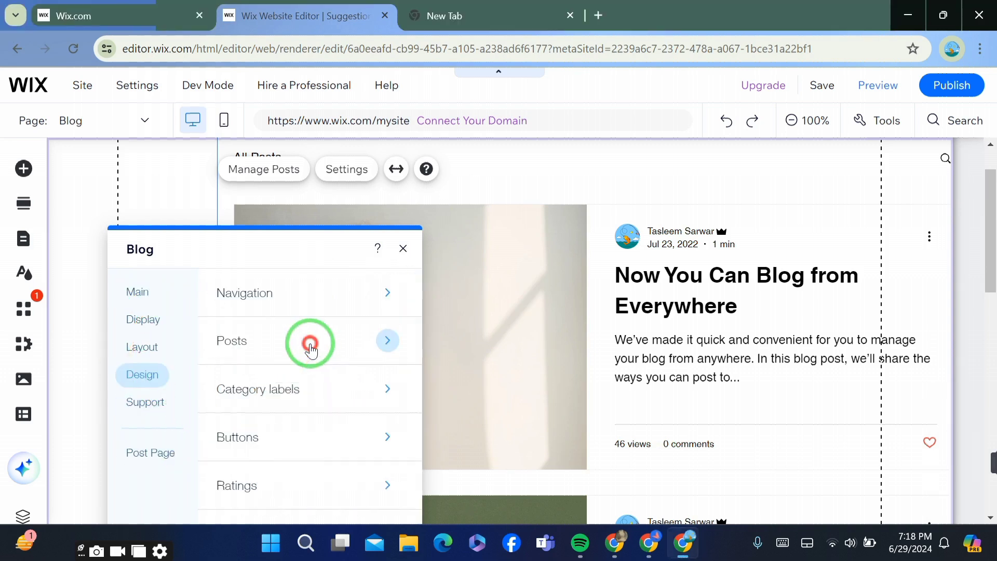
pyautogui.click(310, 347)
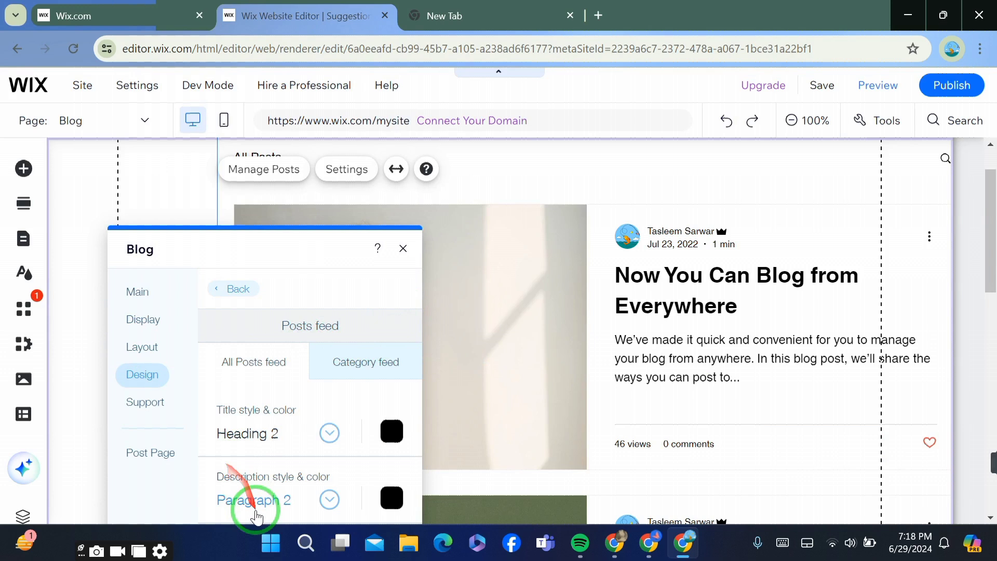
# Check the post title font is Helvetica Bold 28px, then close the blog settings panel
pyautogui.moveTo(234, 234); pyautogui.dragTo(473, 153)
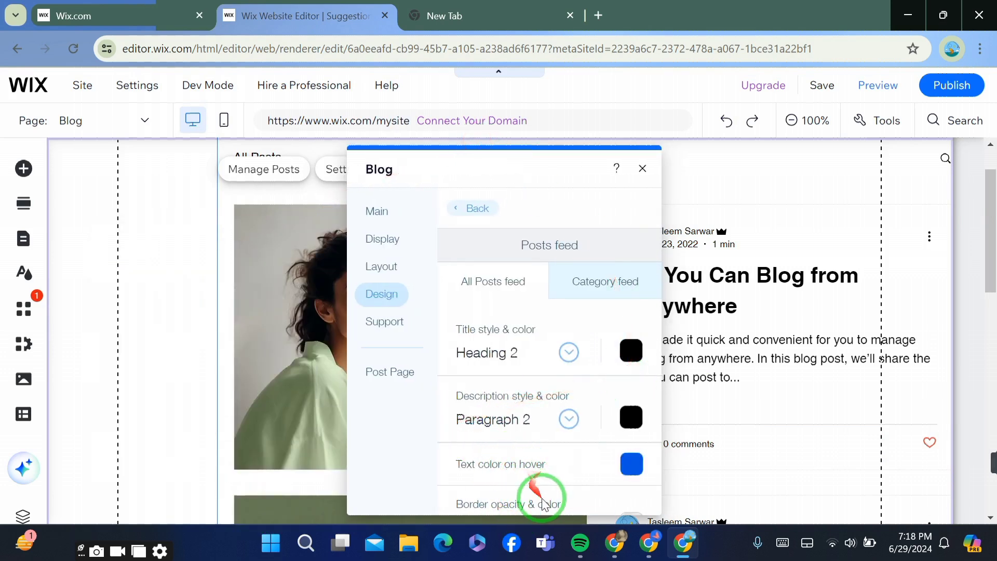
pyautogui.click(569, 360)
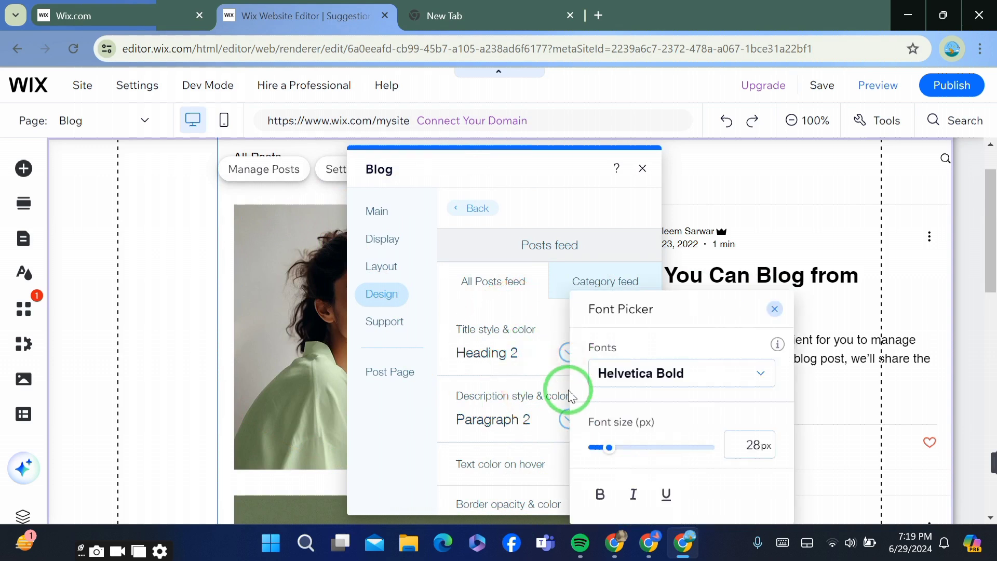
pyautogui.click(594, 497)
pyautogui.click(396, 465)
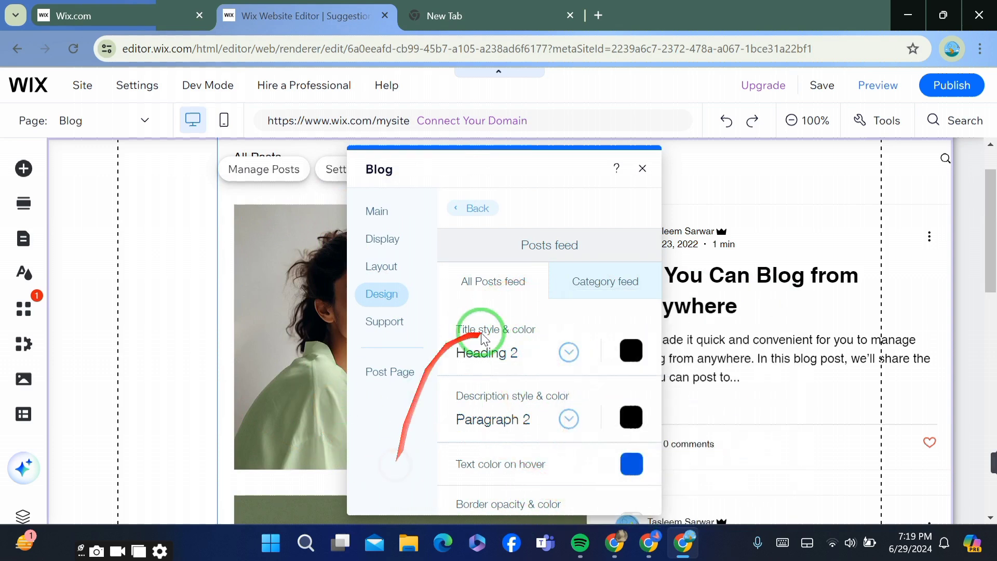
pyautogui.click(632, 171)
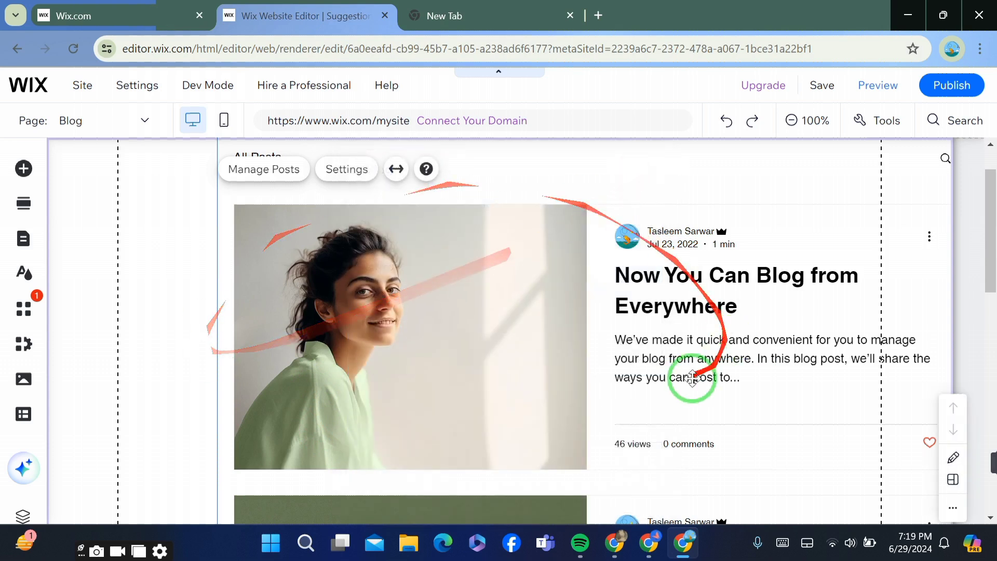